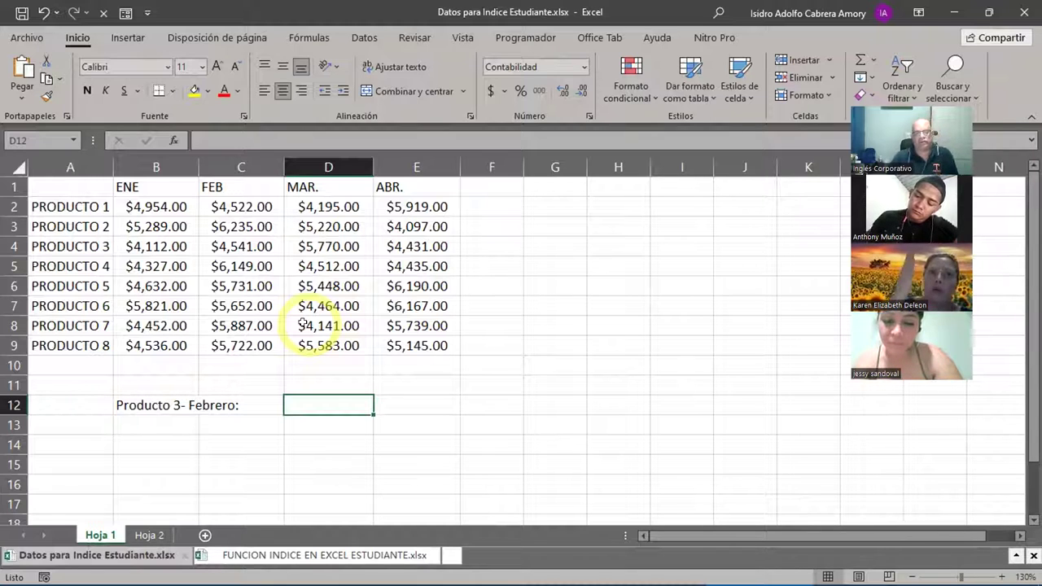
# Step: Highlight where the ENE column crosses the PRODUCTO 4 row, and where the ABR. column crosses the PRODUCTO 6 row
pyautogui.click(165, 266)
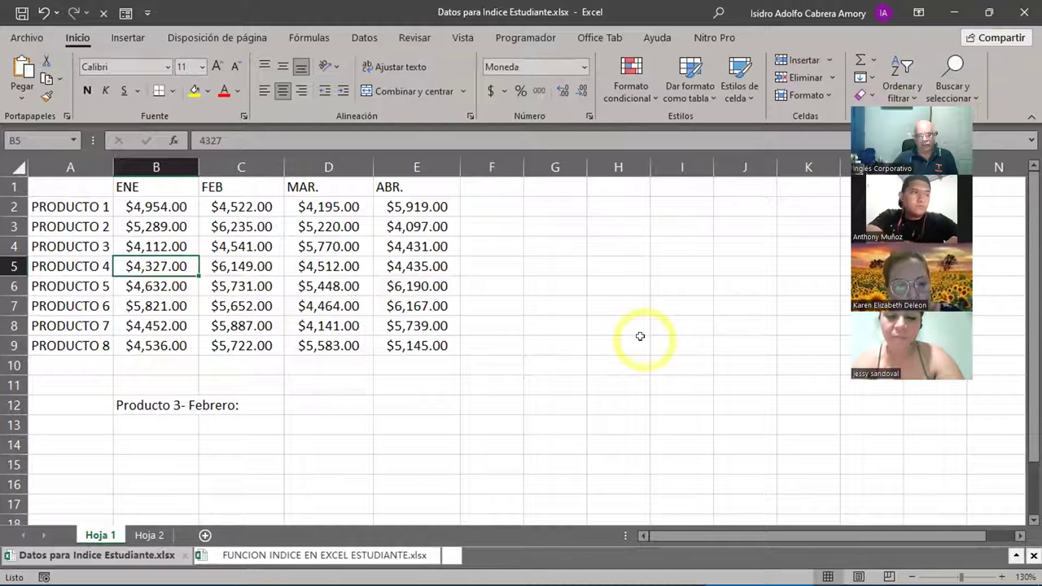
pyautogui.click(160, 162)
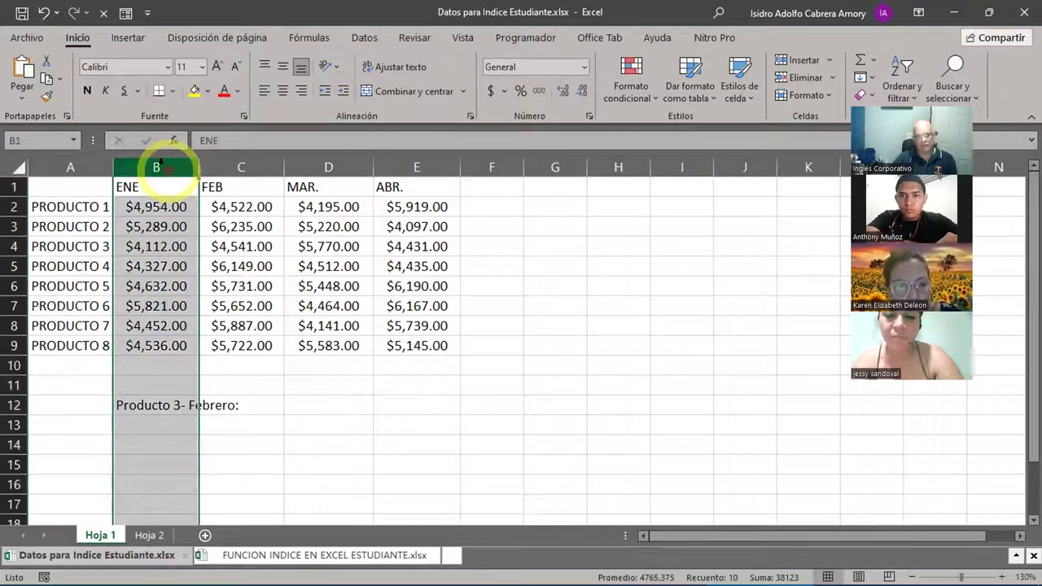
pyautogui.keyDown('ctrl'); pyautogui.click(10, 265); pyautogui.keyUp('ctrl')
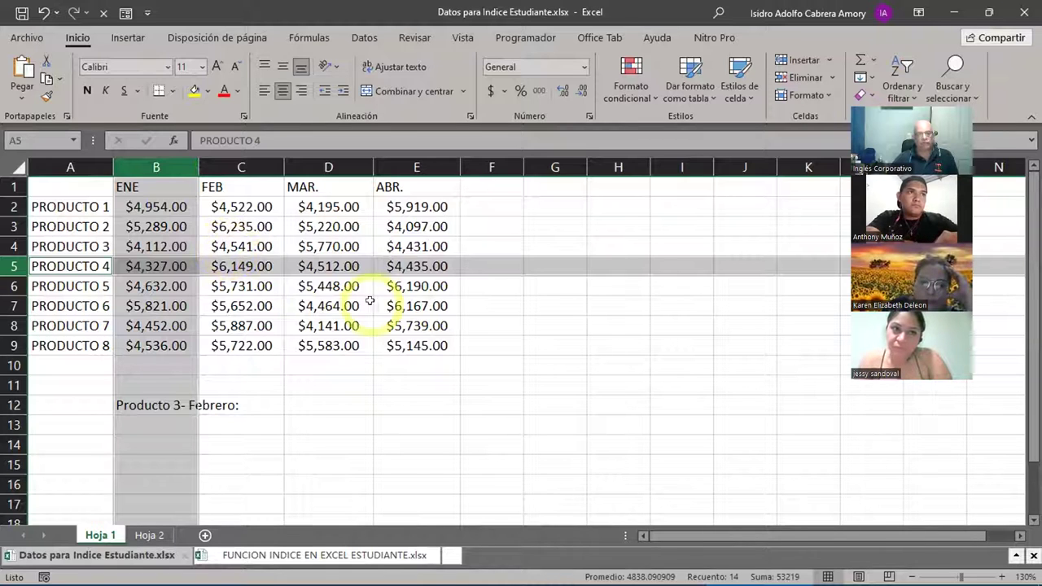
pyautogui.click(394, 303)
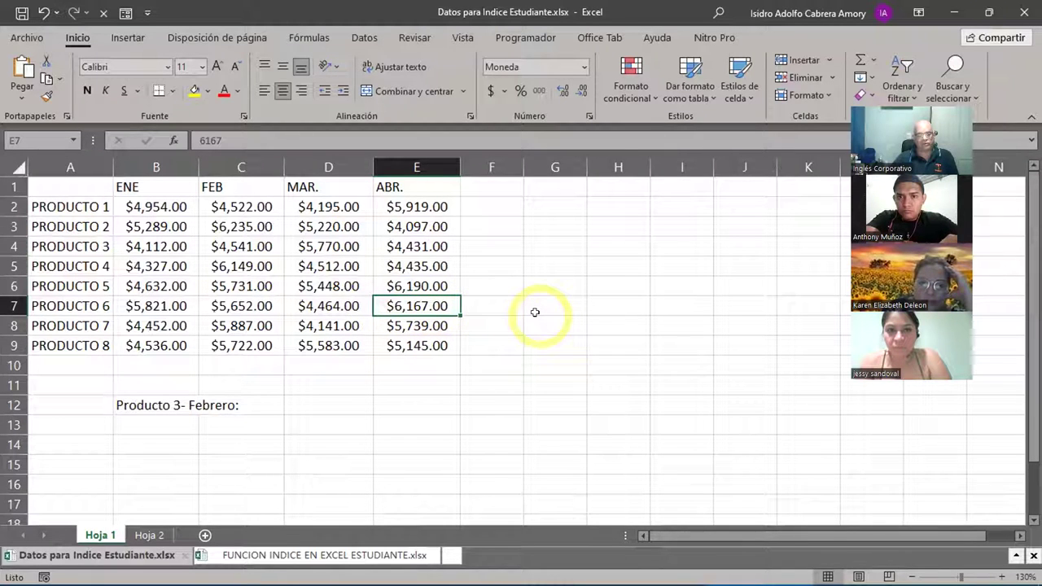
pyautogui.click(425, 160)
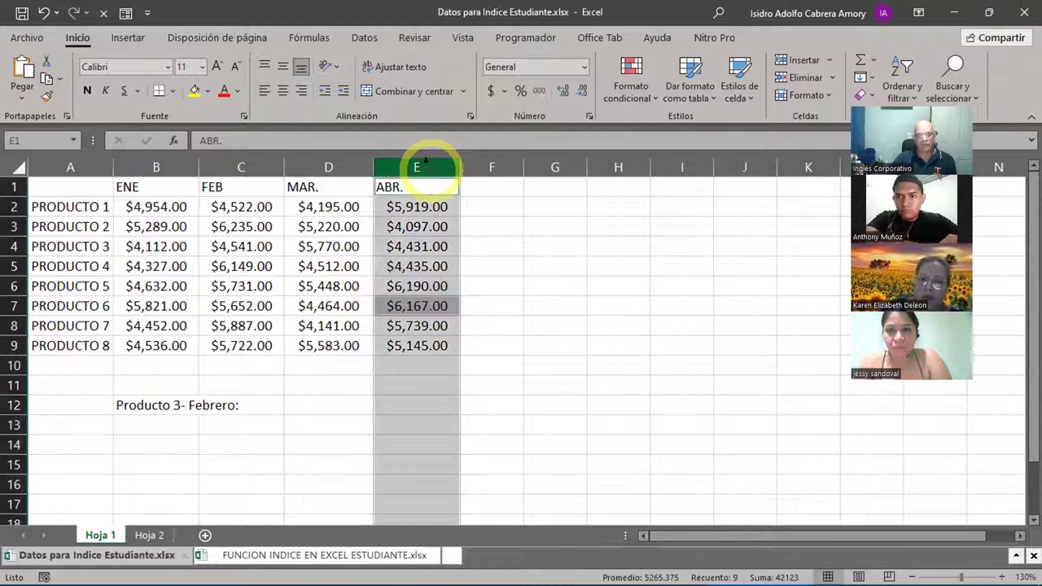
pyautogui.keyDown('ctrl'); pyautogui.click(14, 306); pyautogui.keyUp('ctrl')
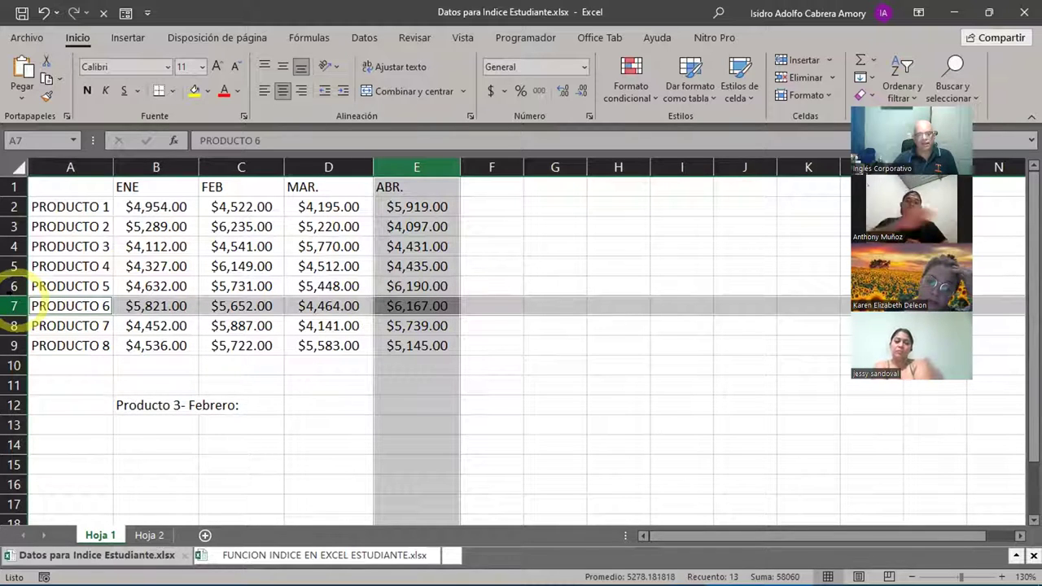
# Step: Enter the formula =INDICE(B2:E9;3;2) in D12, beside the "Producto 3- Febrero:" label
pyautogui.moveTo(147, 403); pyautogui.dragTo(238, 403)
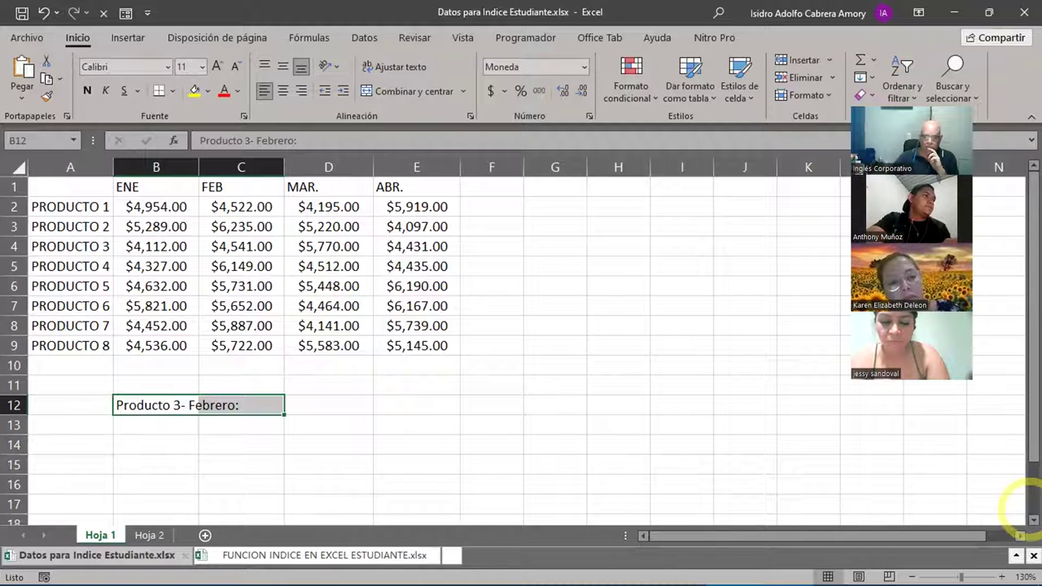
pyautogui.click(310, 398)
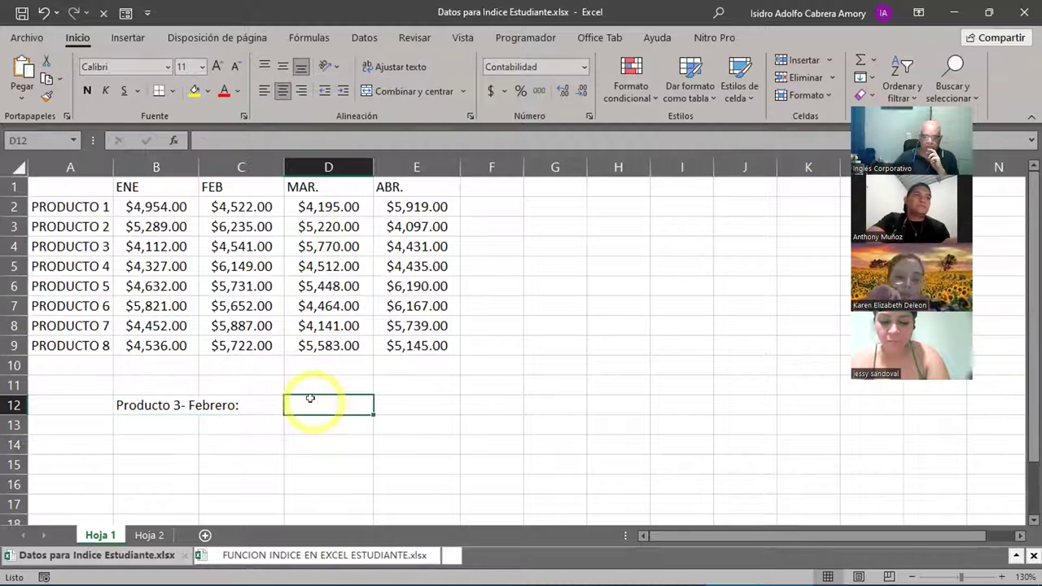
pyautogui.moveTo(615, 570)
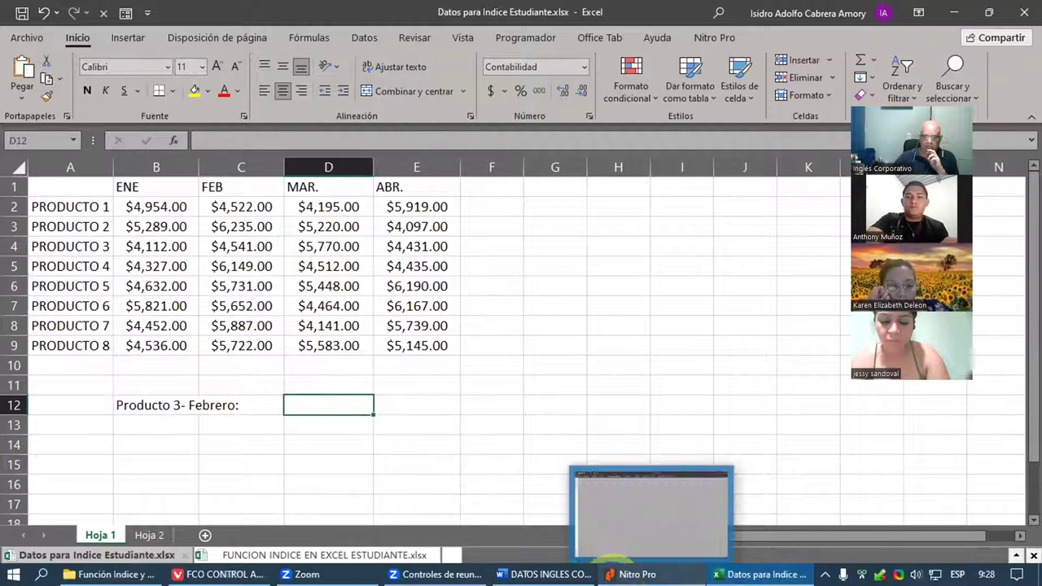
pyautogui.moveTo(175, 396); pyautogui.dragTo(360, 397)
pyautogui.click(342, 404)
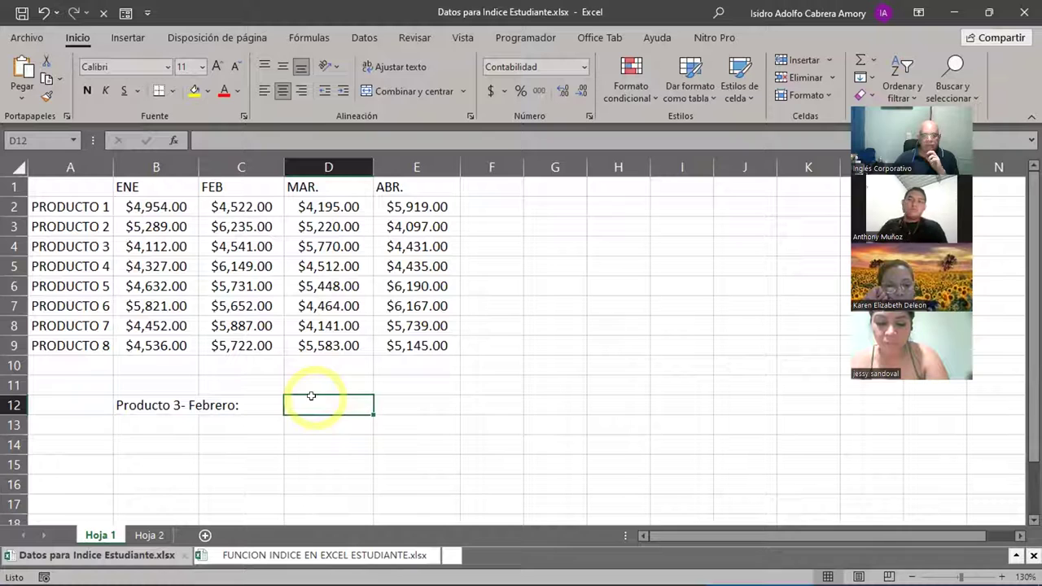
pyautogui.write('=')
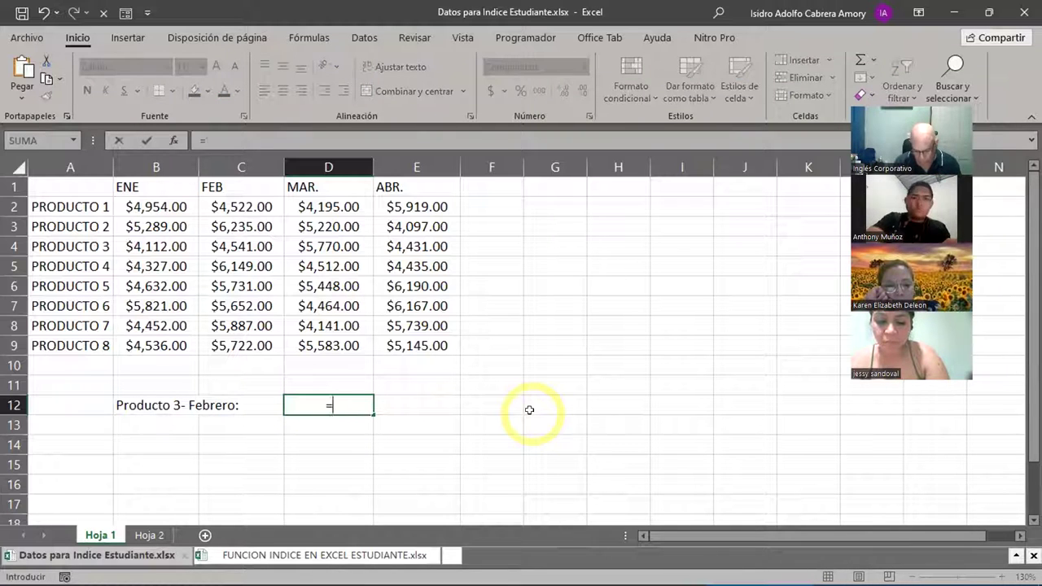
pyautogui.write('INDICE(')
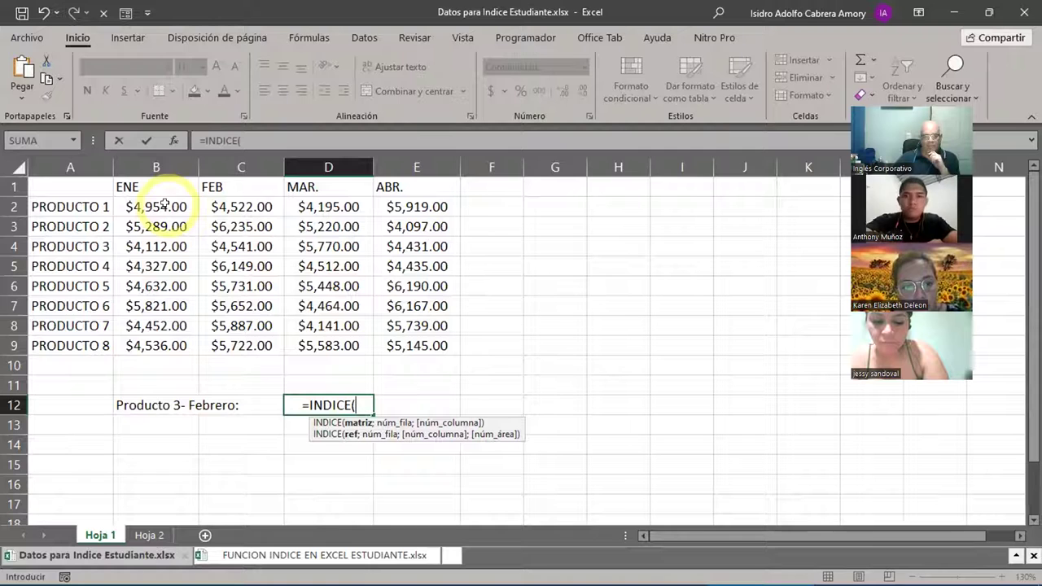
pyautogui.moveTo(165, 205); pyautogui.dragTo(410, 340)
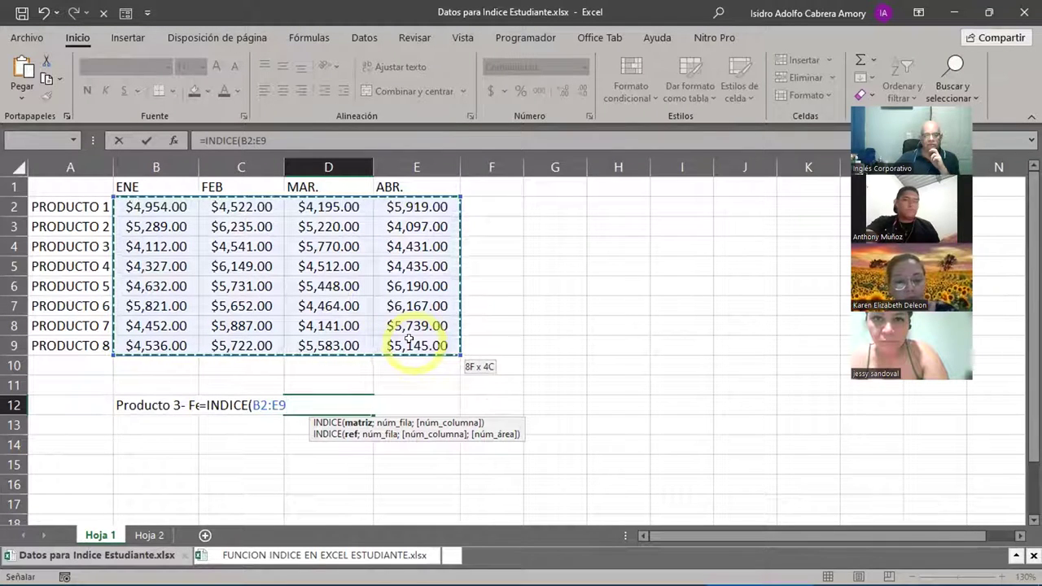
pyautogui.moveTo(409, 340); pyautogui.dragTo(409, 340)
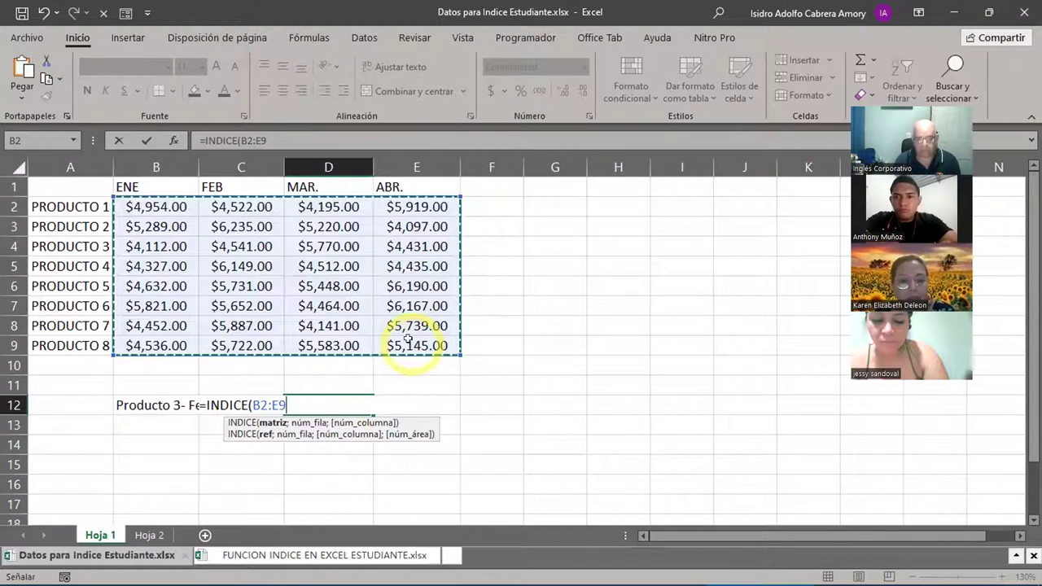
pyautogui.write(';')
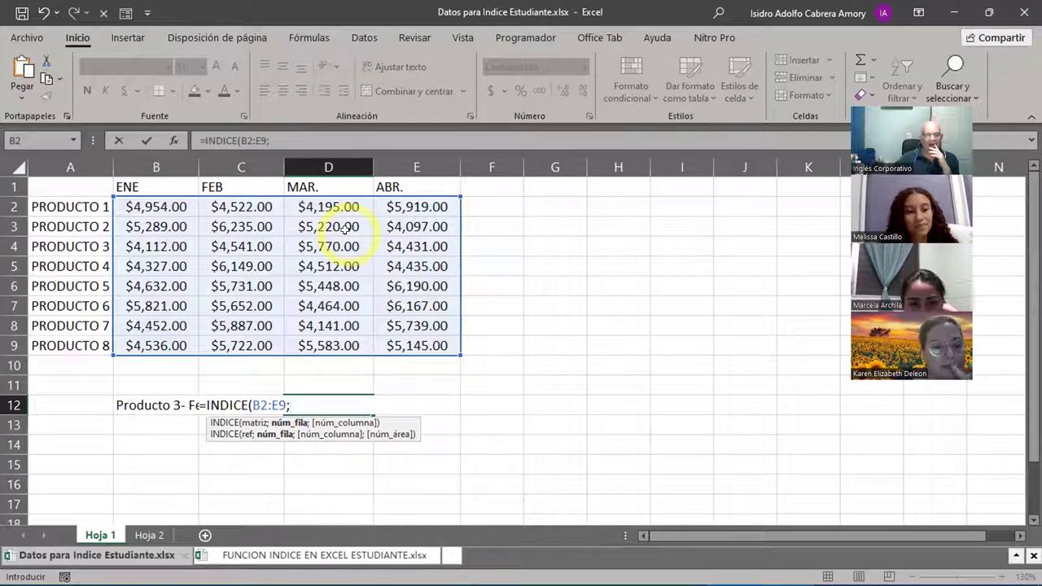
pyautogui.write('3')
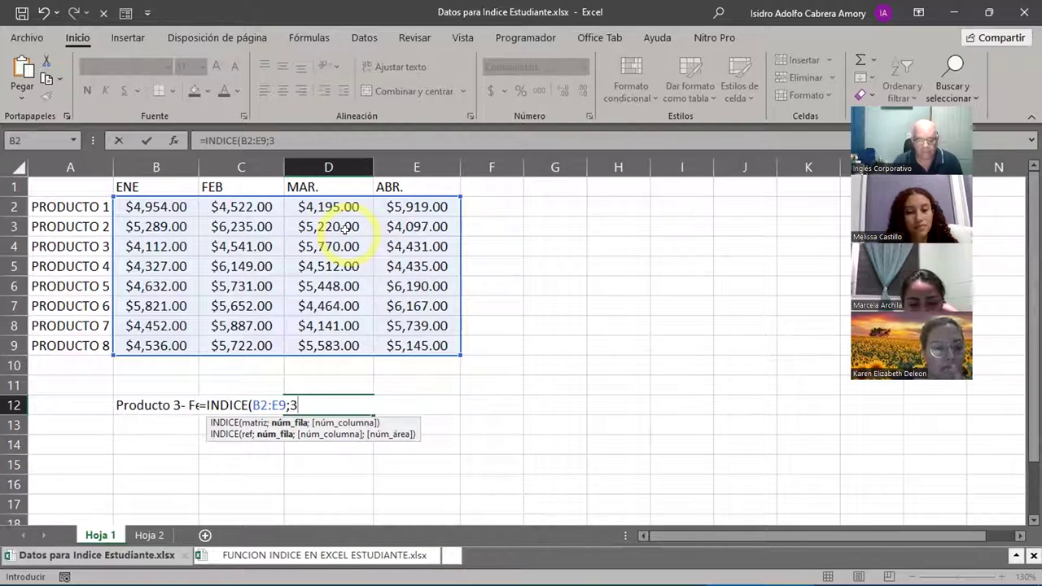
pyautogui.write(';2')
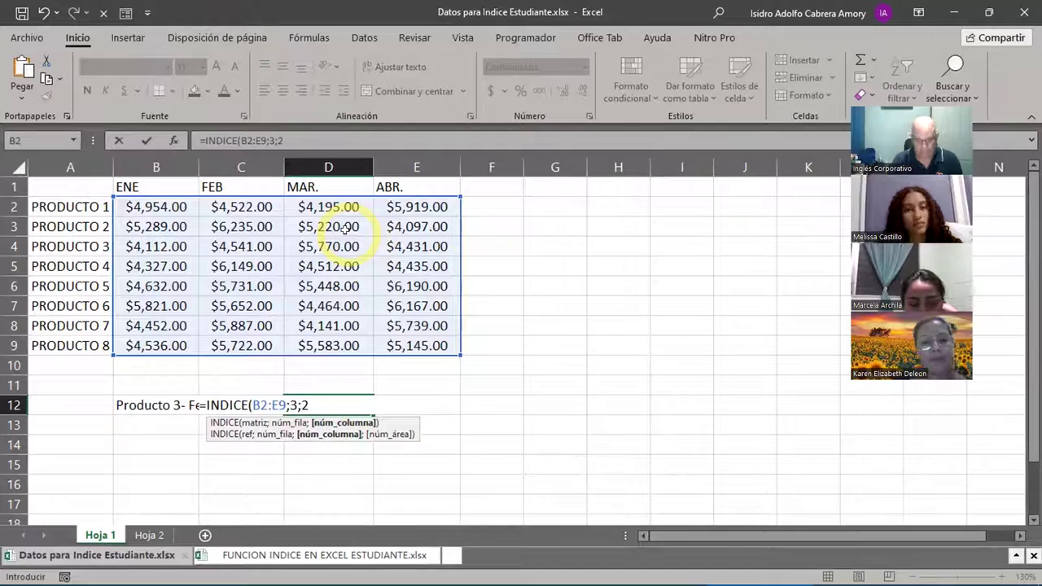
pyautogui.write(')')
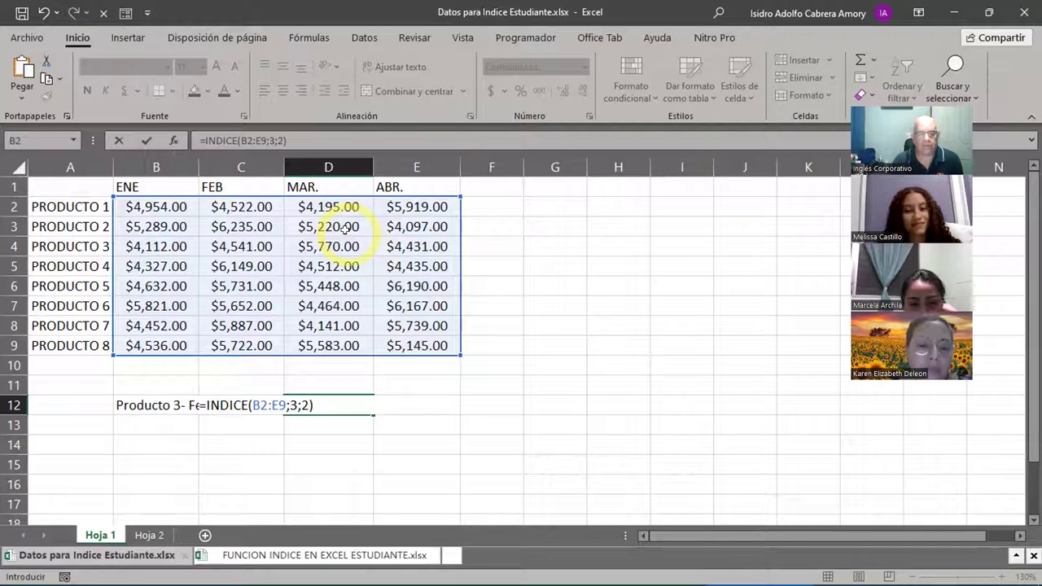
pyautogui.press('Return')
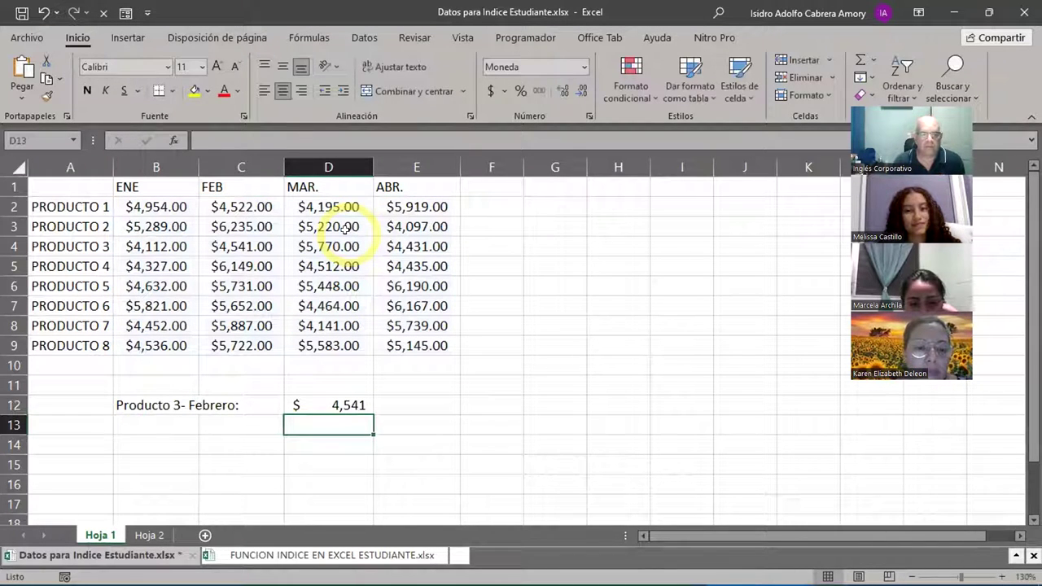
# Step: Check the result in D12 against C4 by highlighting column C and row 4 together
pyautogui.click(338, 405)
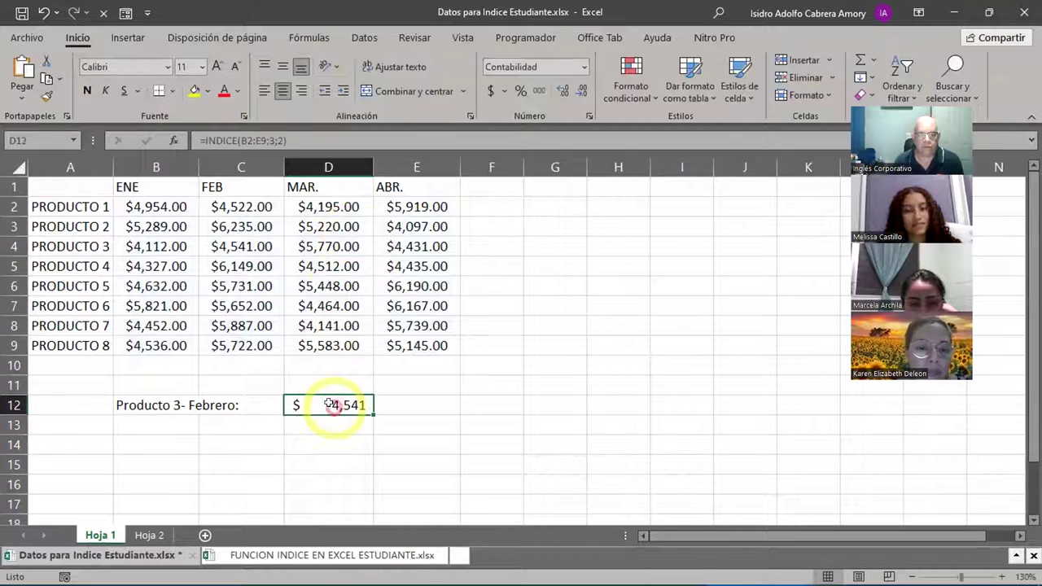
pyautogui.click(228, 249)
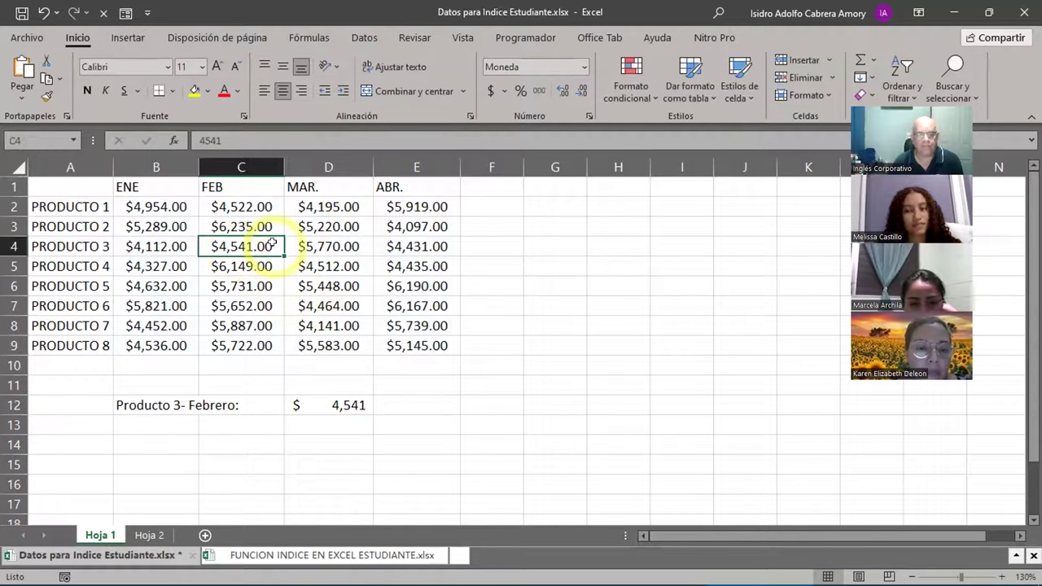
pyautogui.click(247, 169)
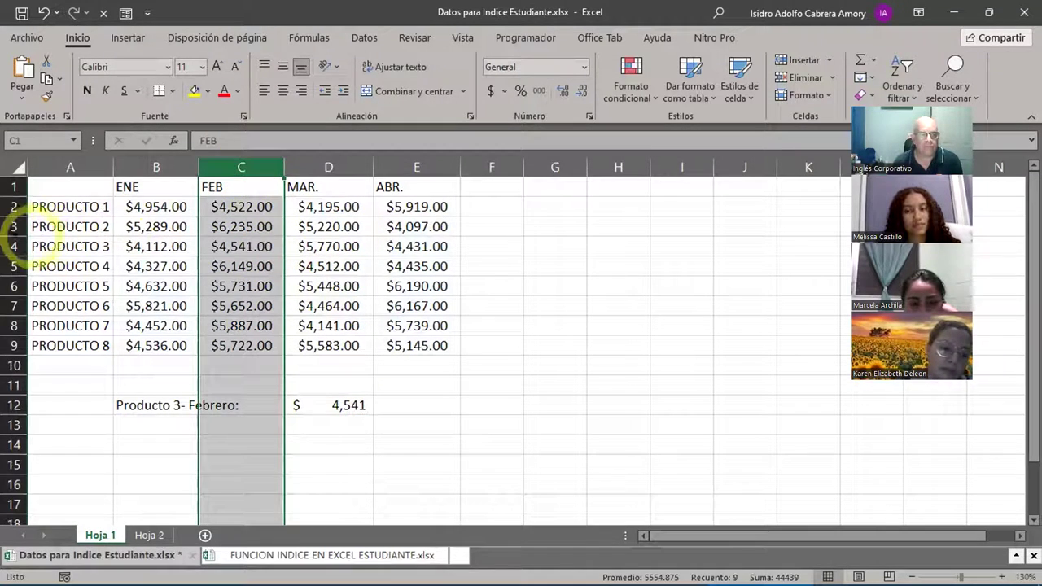
pyautogui.click(13, 246)
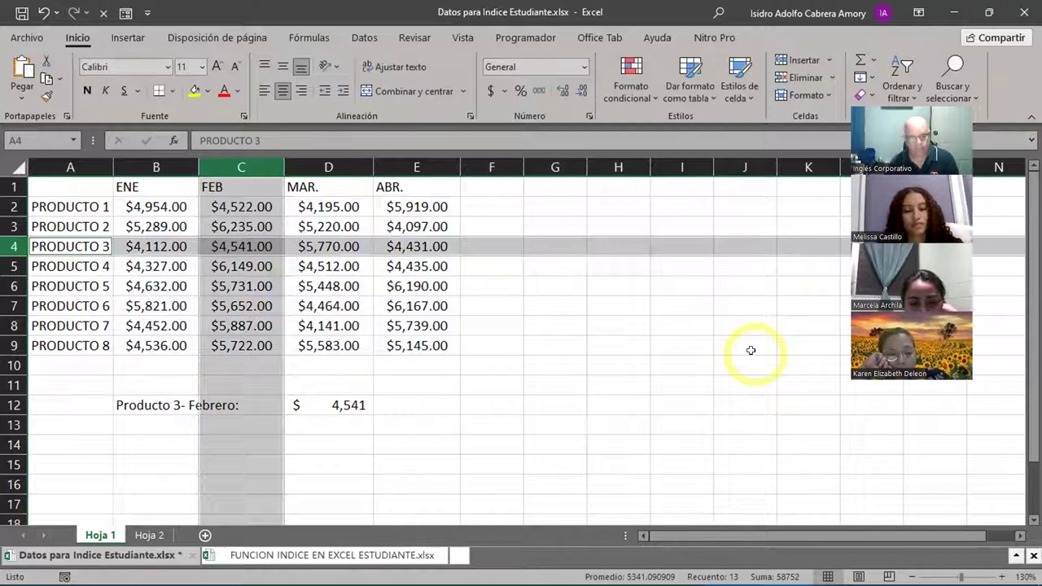
# Step: Copy the "Producto 3- Febrero:" label from B12 into B13, B14 and B15
pyautogui.click(153, 425)
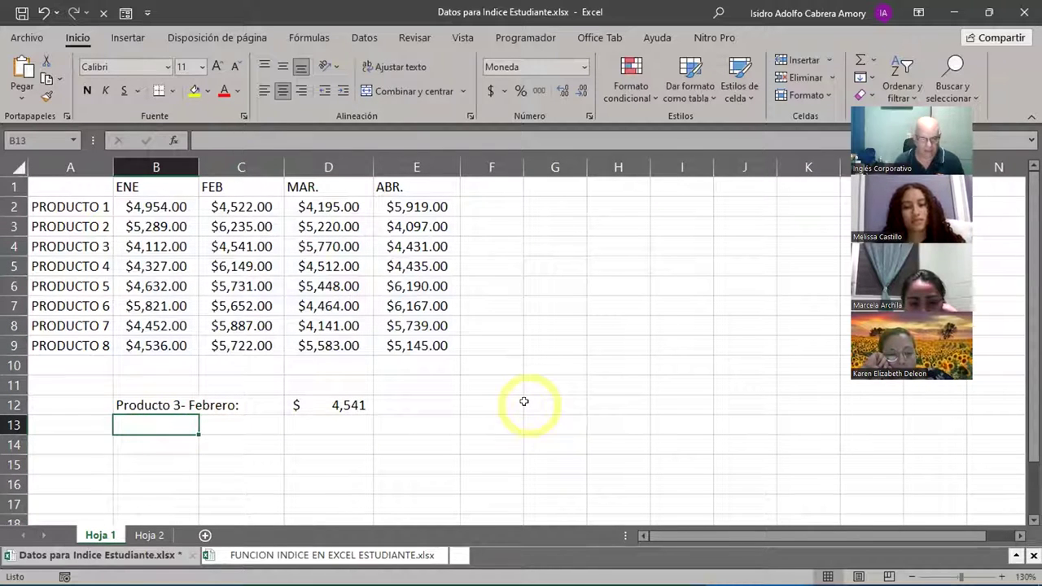
pyautogui.click(186, 402)
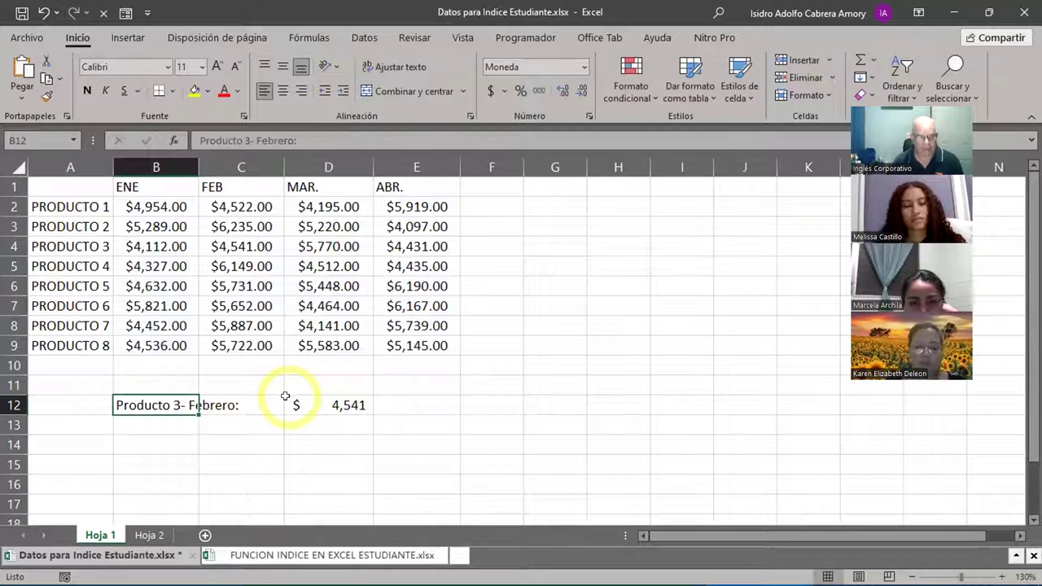
pyautogui.hotkey('ctrl', 'c')
pyautogui.click(170, 424)
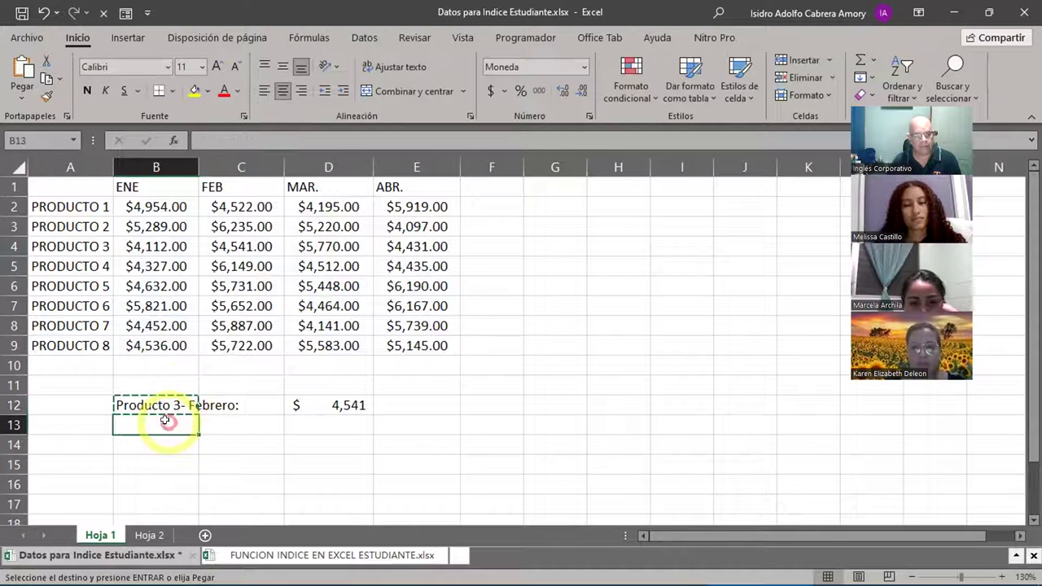
pyautogui.hotkey('ctrl', 'v')
pyautogui.click(157, 446)
pyautogui.hotkey('ctrl', 'v')
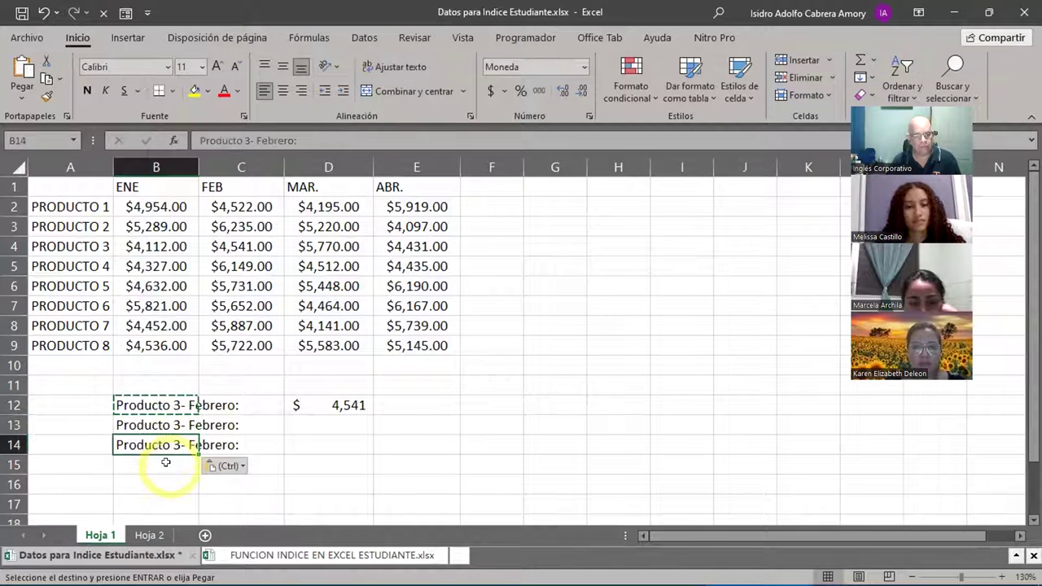
pyautogui.click(165, 463)
pyautogui.hotkey('ctrl', 'v')
pyautogui.press('Escape')
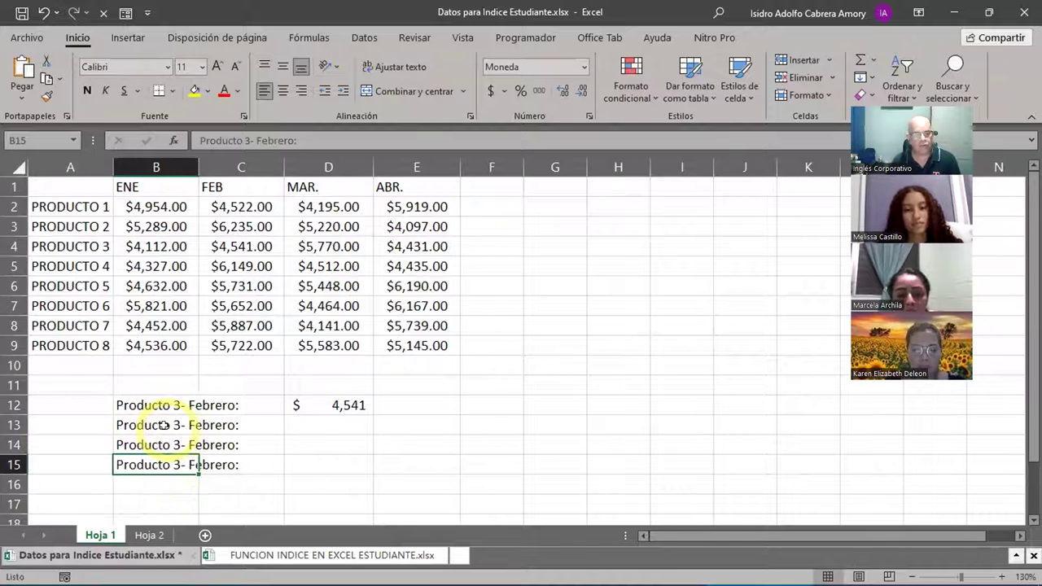
# Step: Edit the label in B13 to read "Producto 5- Enero:"
pyautogui.doubleClick(172, 423)
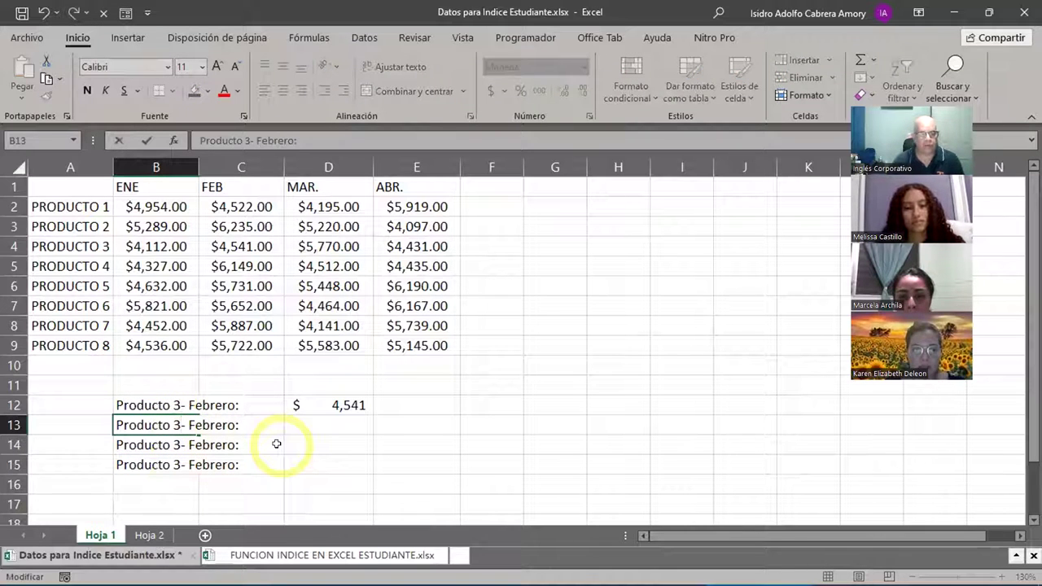
pyautogui.press('Left')
pyautogui.press('Left')
pyautogui.press('Left')
pyautogui.press('Left')
pyautogui.press('Left')
pyautogui.press('Left')
pyautogui.press('Left')
pyautogui.press('Left')
pyautogui.press('Left')
pyautogui.press('Left')
pyautogui.press('BackSpace')
pyautogui.write('5')
pyautogui.press('Delete')
pyautogui.press('Delete')
pyautogui.press('Delete')
pyautogui.press('Delete')
pyautogui.press('Delete')
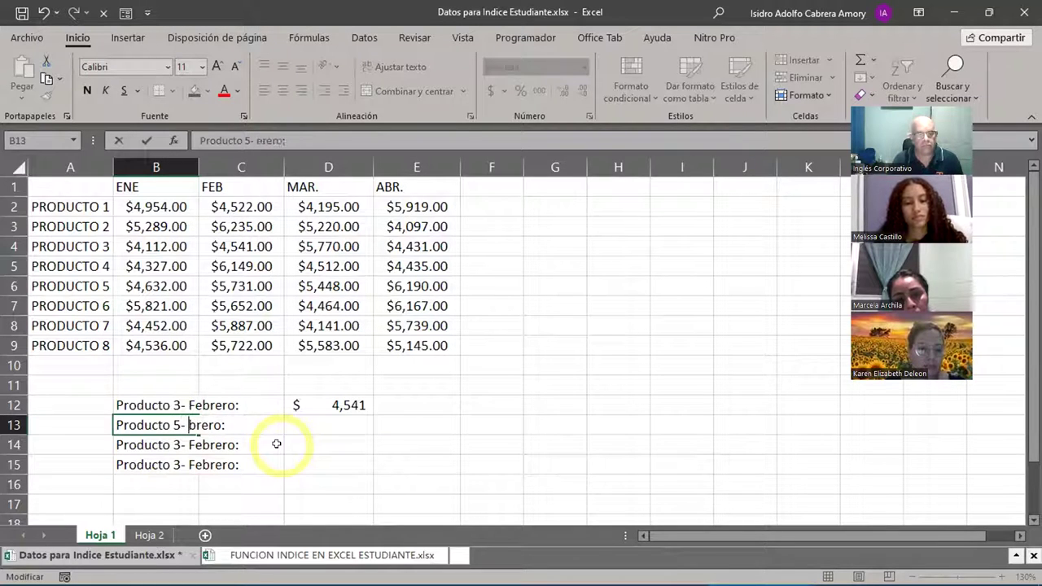
pyautogui.write('ENE')
pyautogui.press('BackSpace')
pyautogui.press('BackSpace')
pyautogui.press('BackSpace')
pyautogui.press('BackSpace')
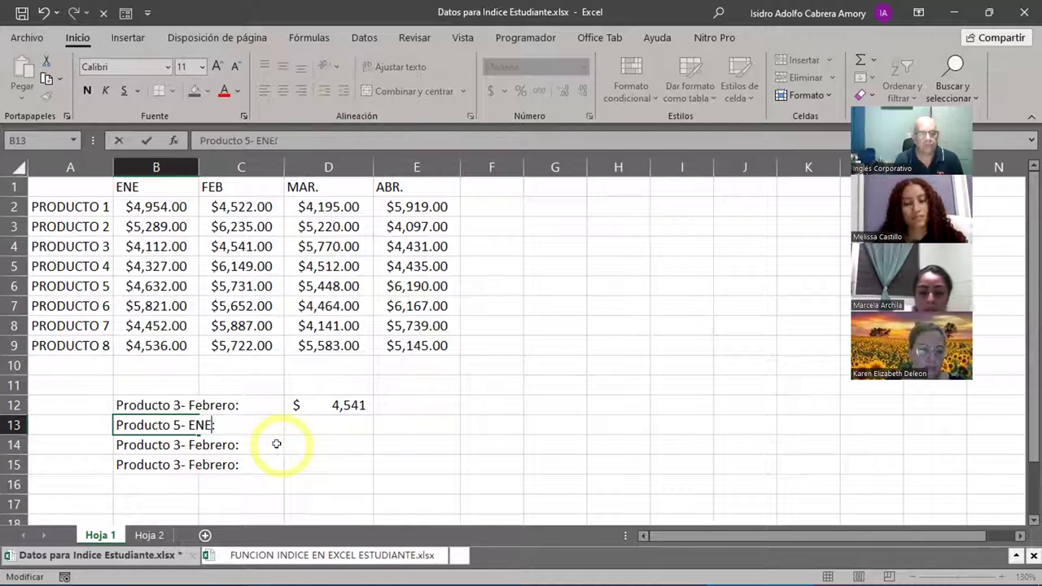
pyautogui.write('nero')
pyautogui.press('Return')
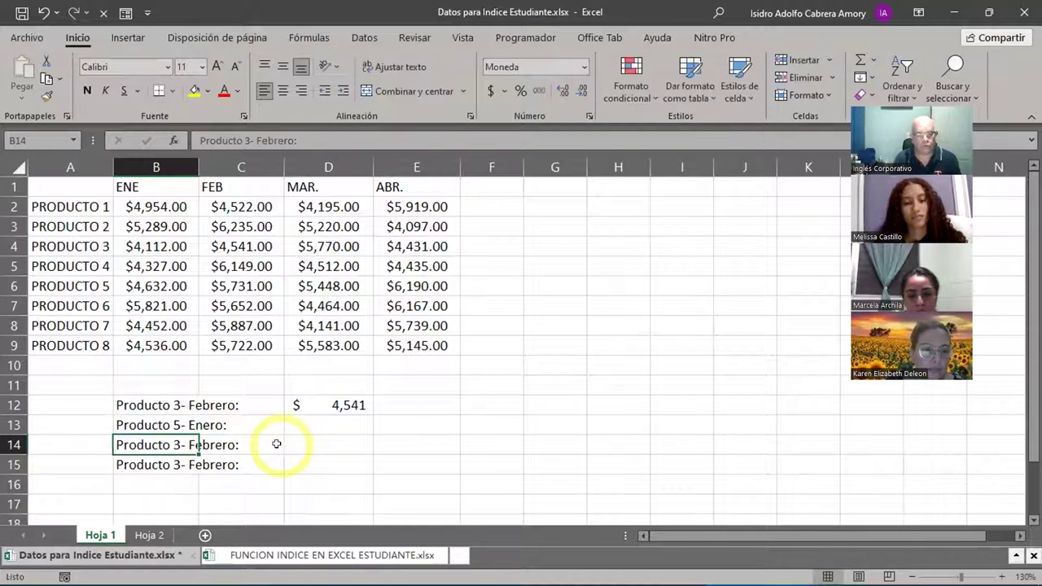
# Step: Edit the label in B14 to read "Producto 7- Abril:"
pyautogui.press('F2')
pyautogui.press('Left')
pyautogui.press('Left')
pyautogui.press('Left')
pyautogui.press('BackSpace')
pyautogui.write('7')
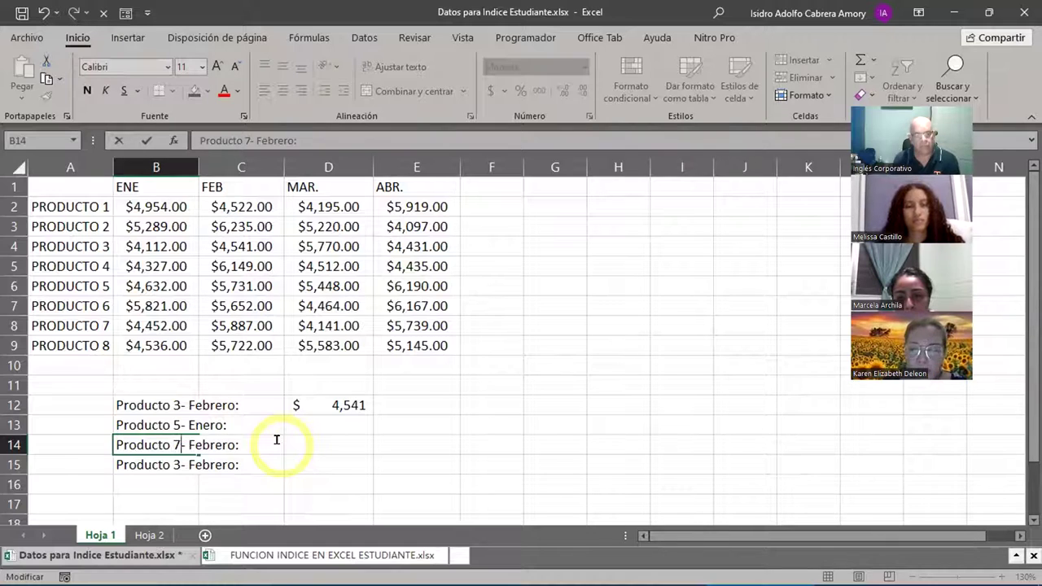
pyautogui.press('Delete')
pyautogui.press('Delete')
pyautogui.press('Delete')
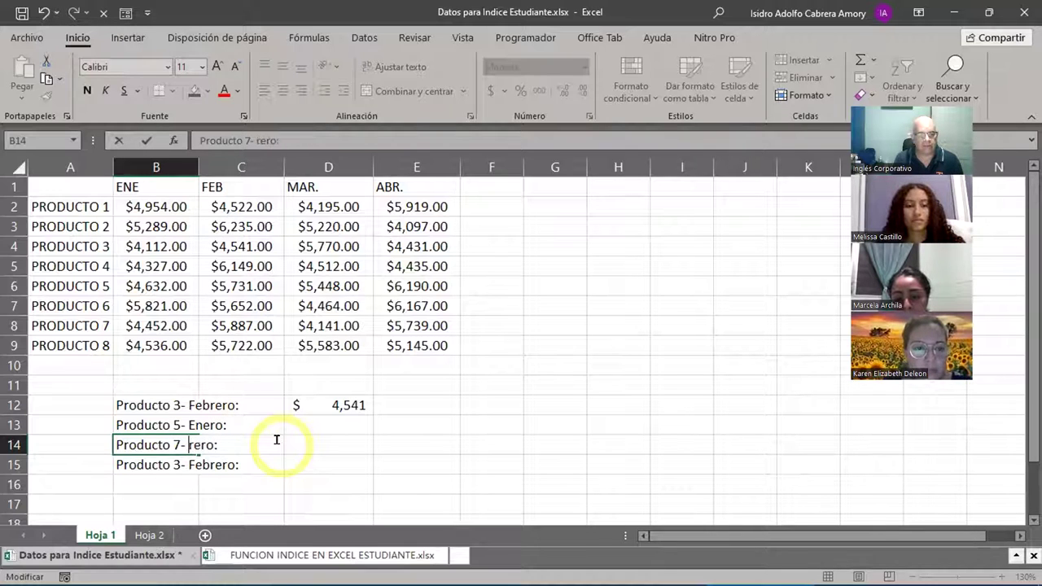
pyautogui.write('Abril')
pyautogui.press('Return')
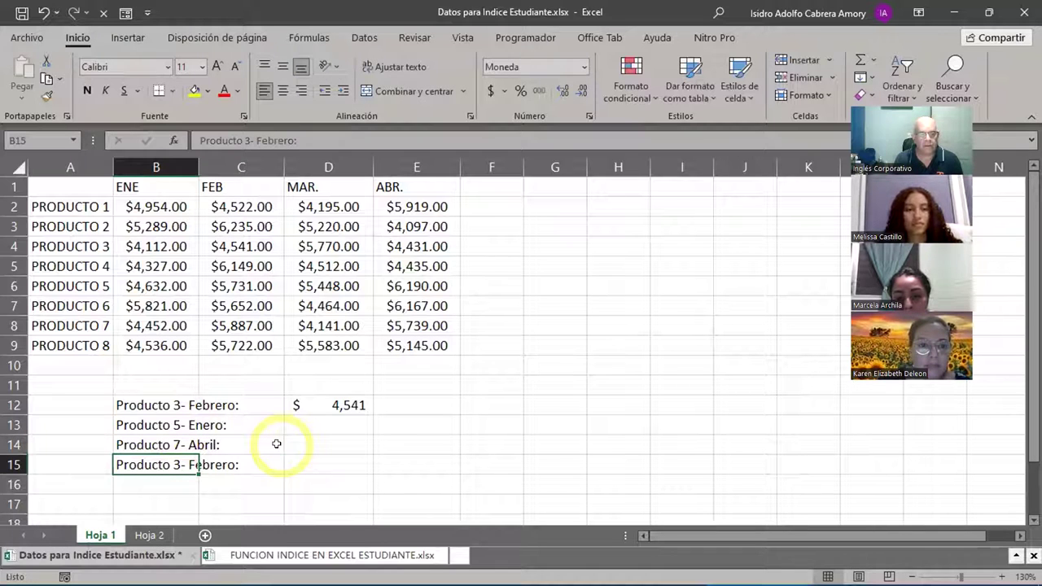
# Step: Edit the label in B15 to read "Producto 6- Marzo:" and select the label cell B13
pyautogui.press('F2')
pyautogui.press('Left')
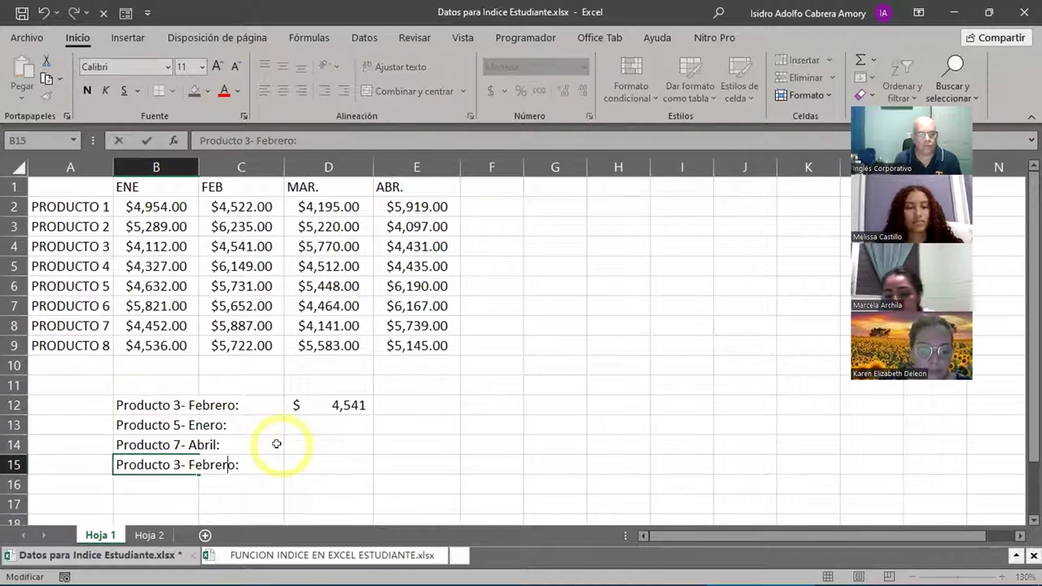
pyautogui.press('BackSpace')
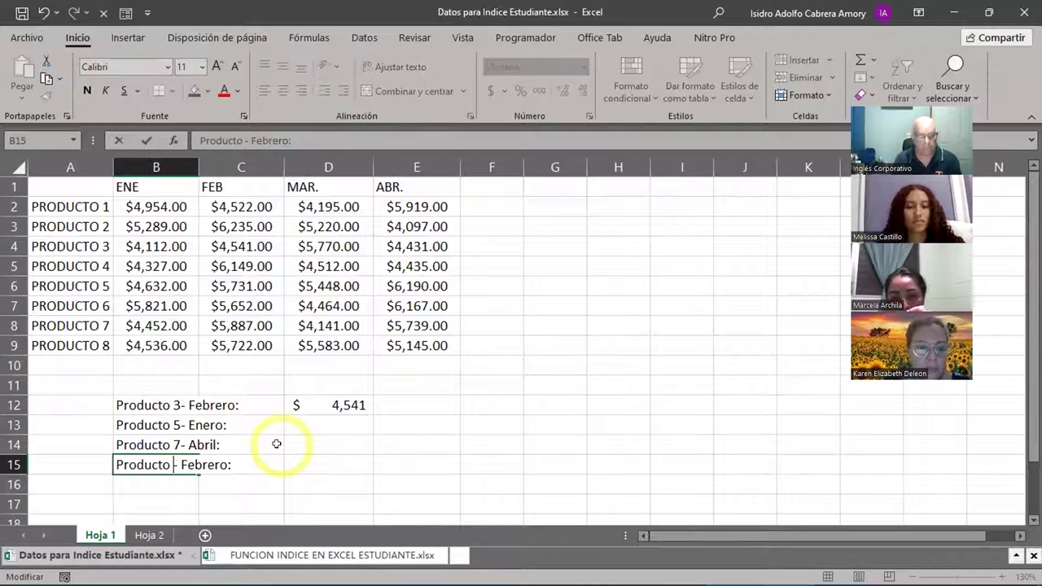
pyautogui.write('6')
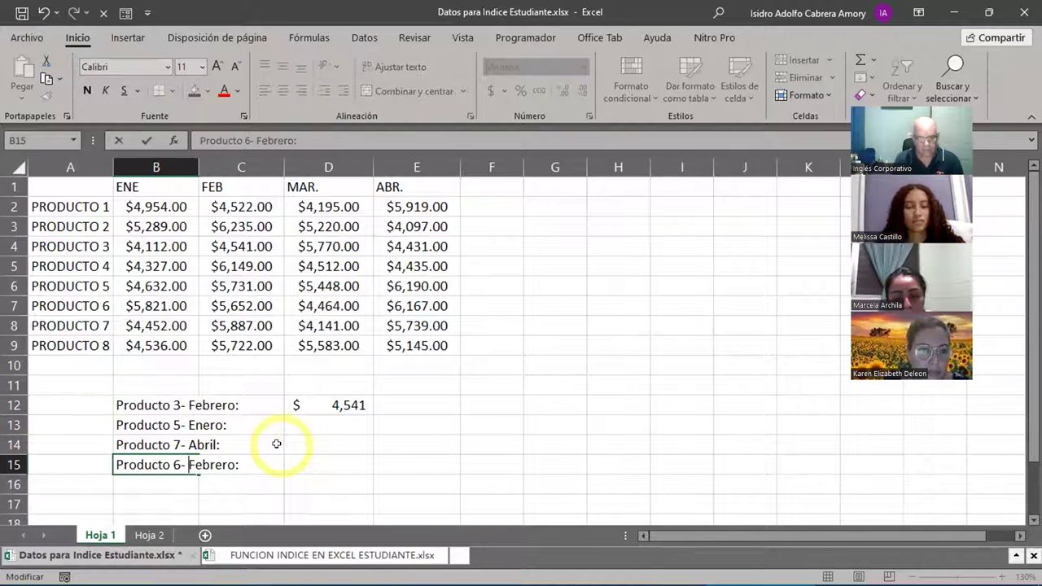
pyautogui.press('Delete')
pyautogui.press('Delete')
pyautogui.press('Delete')
pyautogui.press('Delete')
pyautogui.press('Delete')
pyautogui.press('Delete')
pyautogui.press('Delete')
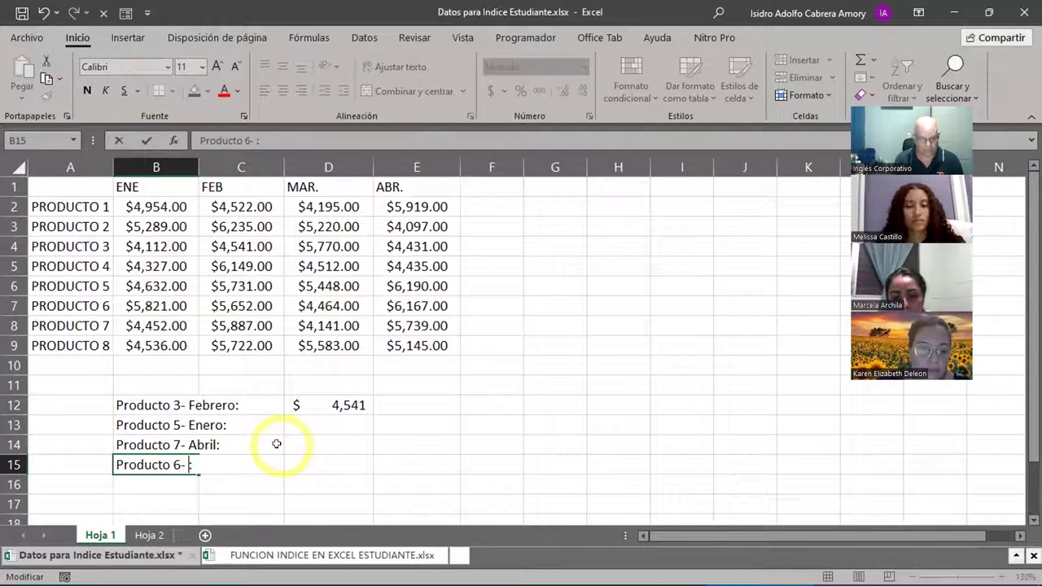
pyautogui.write('M')
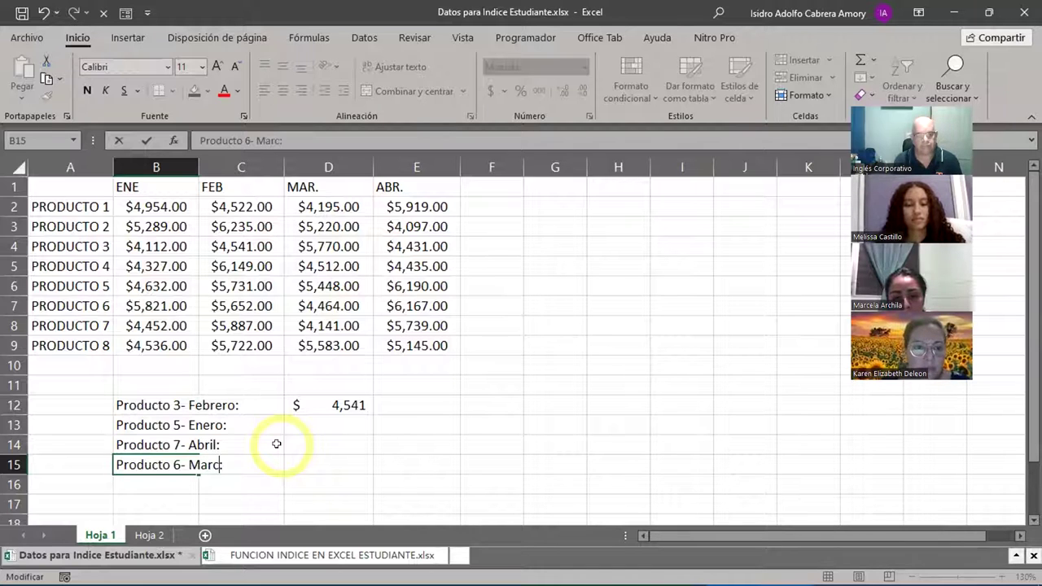
pyautogui.write('arzo')
pyautogui.press('Return')
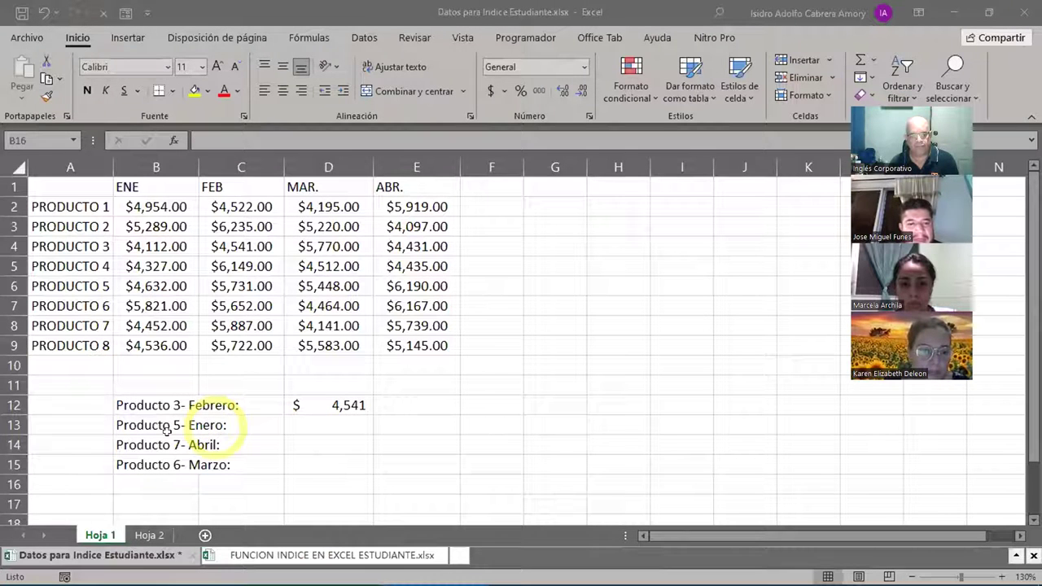
pyautogui.click(155, 426)
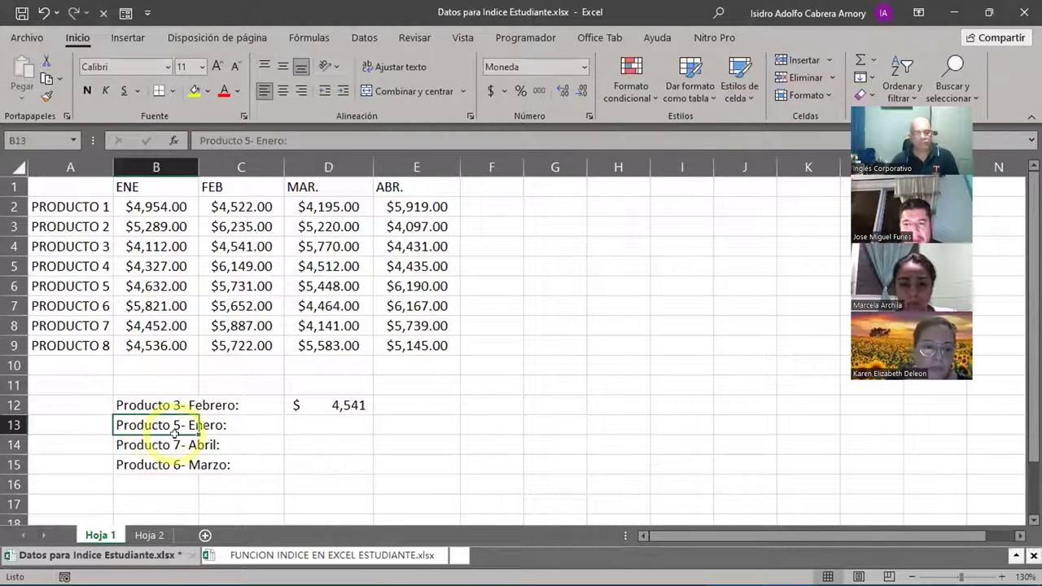